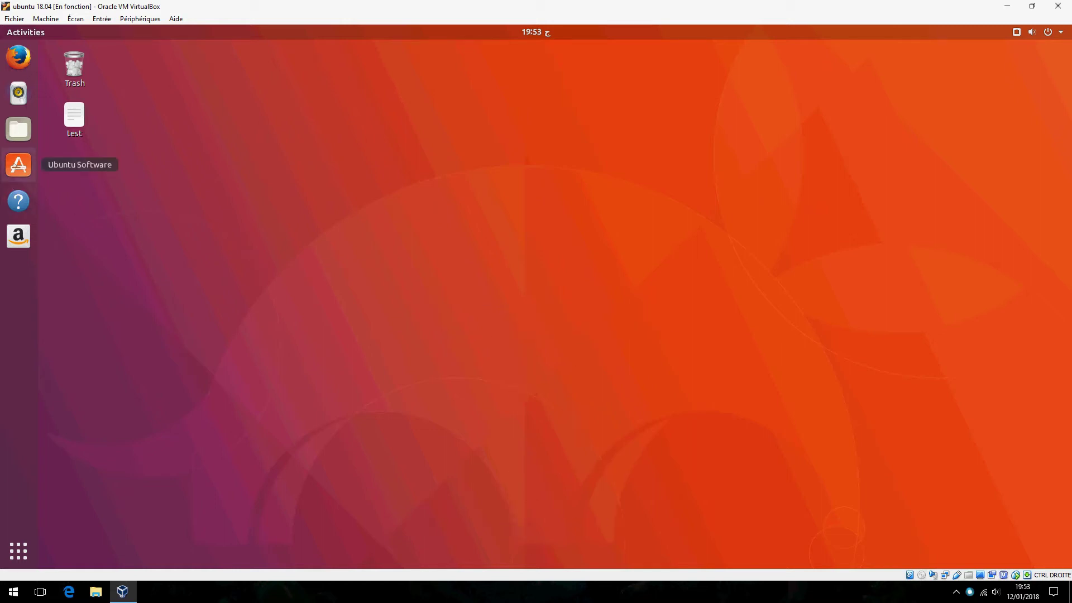
Step: Open Ubuntu Software and search the store for 'jet' to list the JetBrains IDEs
left_click(18, 165)
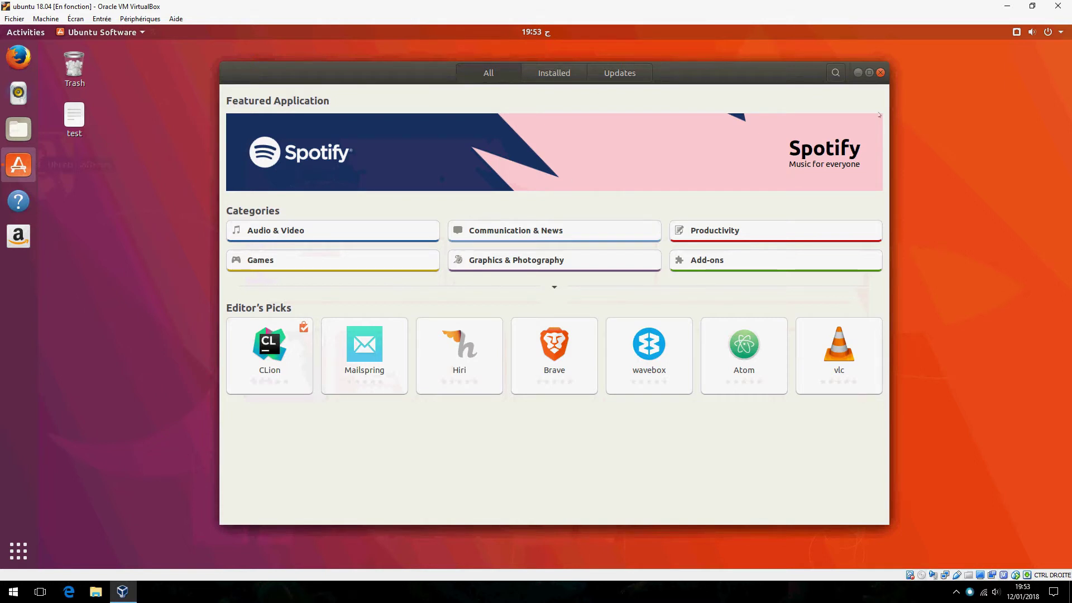
left_click(835, 73)
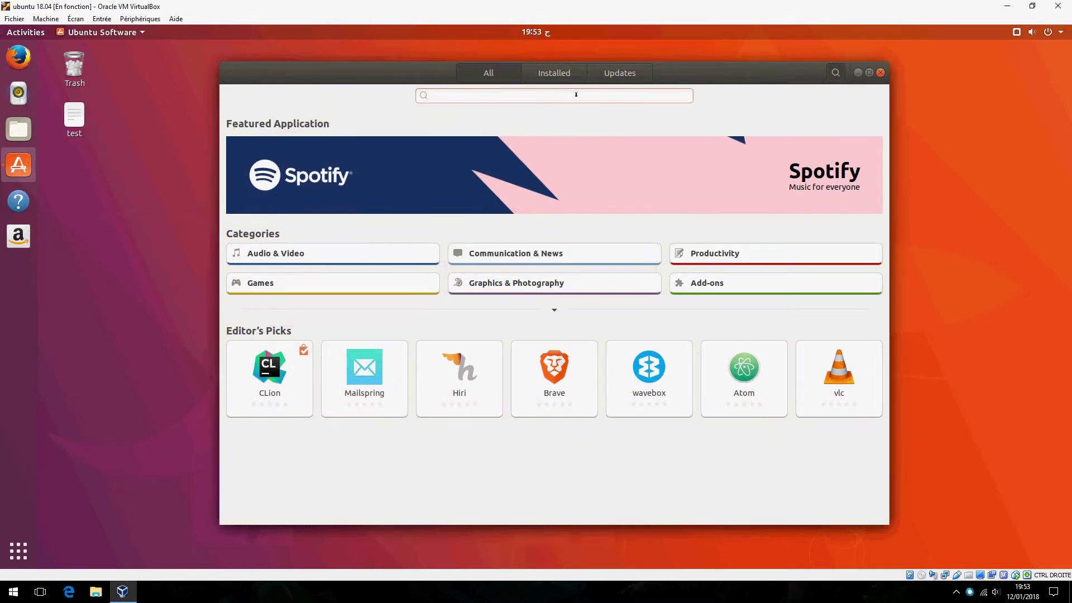
type("jetbra")
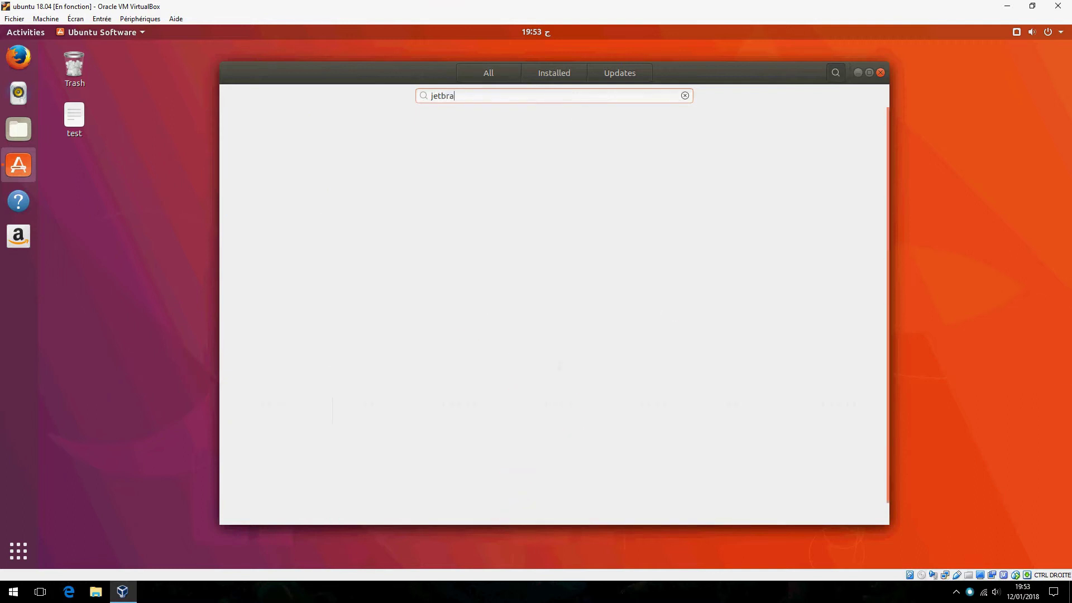
type("ins")
left_click(686, 96)
type("jetbrain")
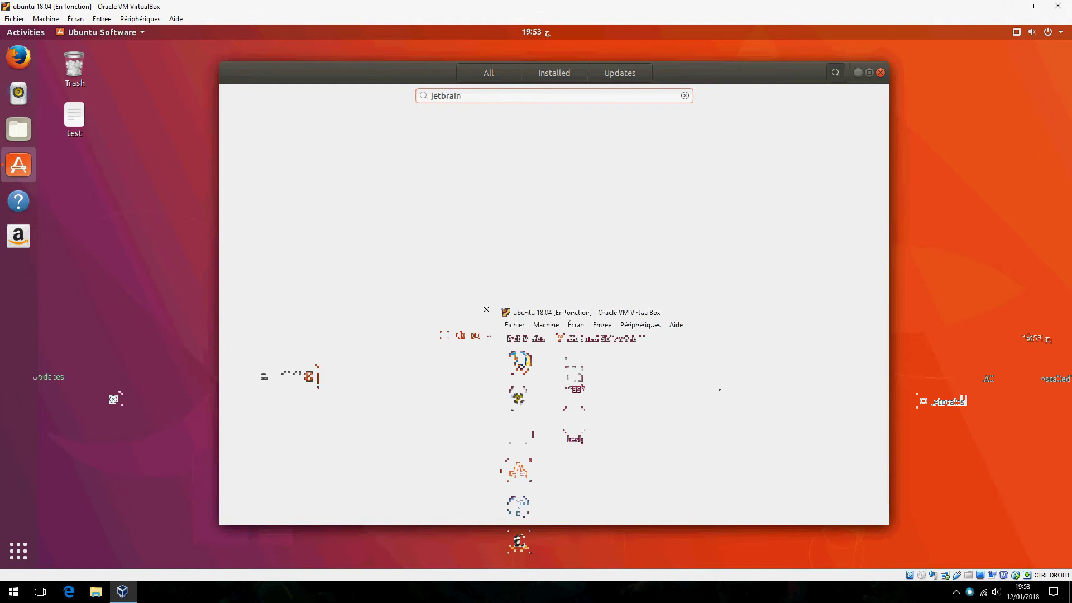
type("s")
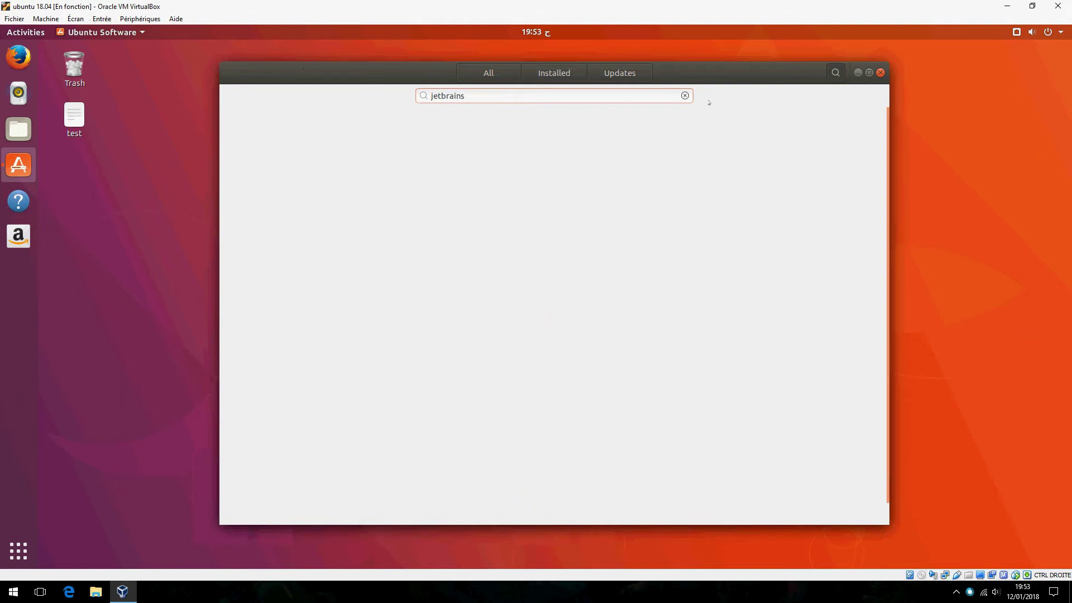
left_click(685, 96)
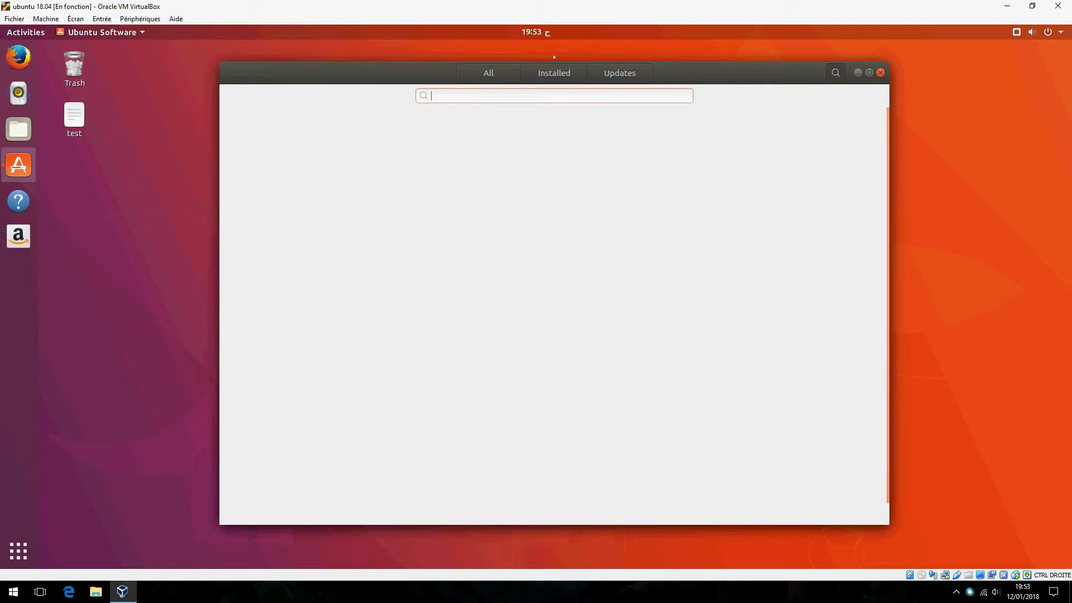
left_click(496, 72)
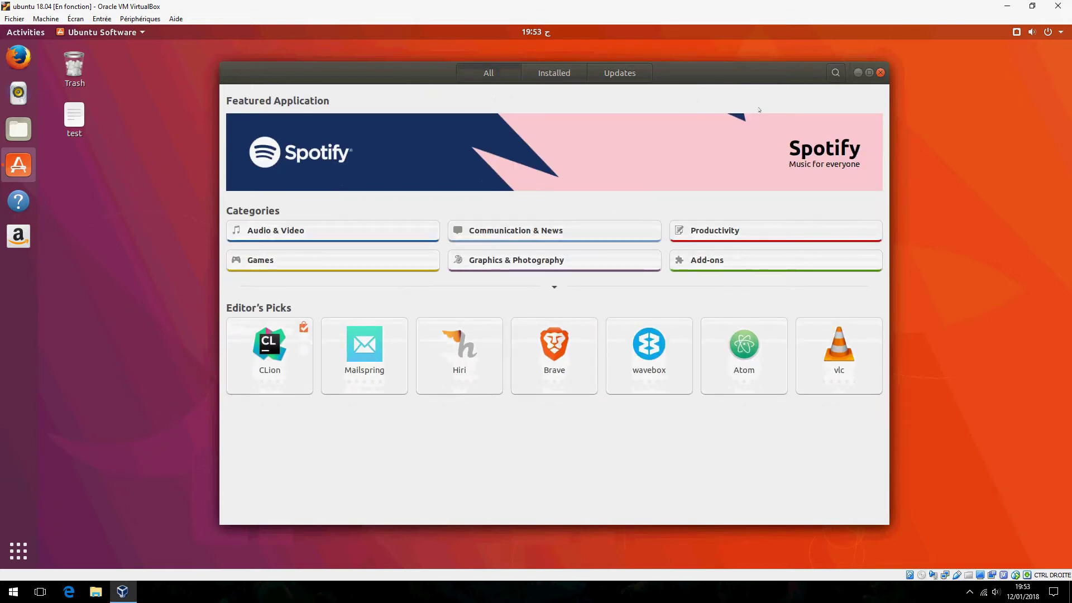
left_click(836, 73)
type("jet")
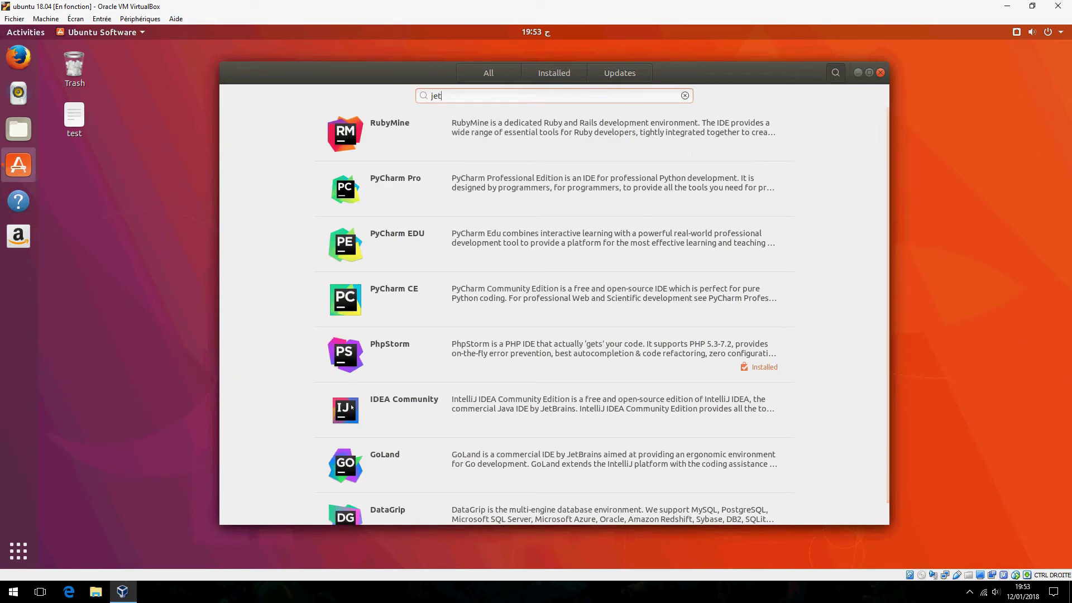
left_click(358, 408)
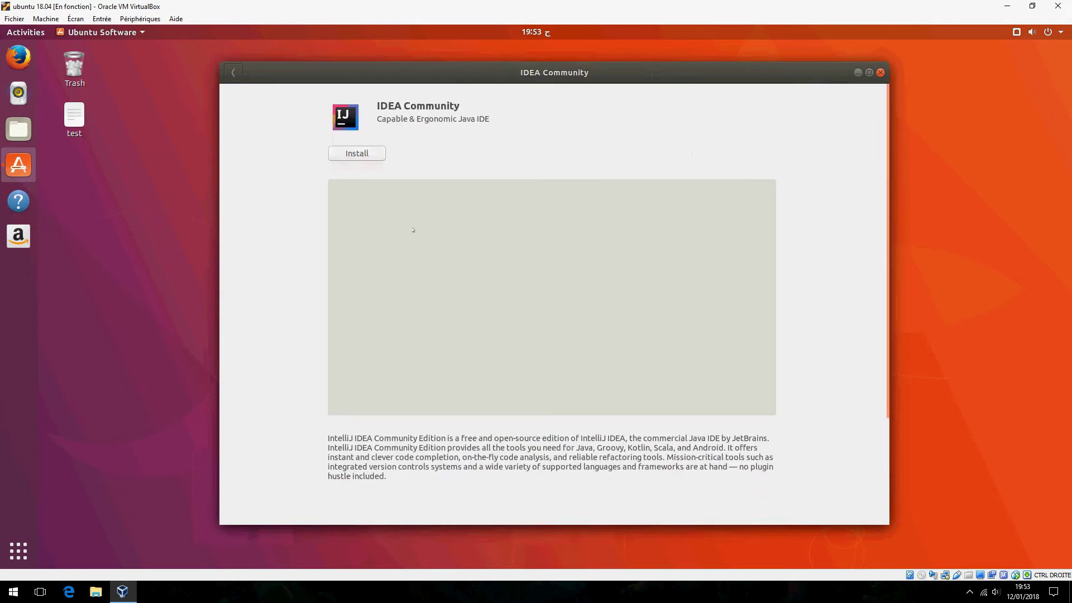
scroll(359, 212, "down", 3)
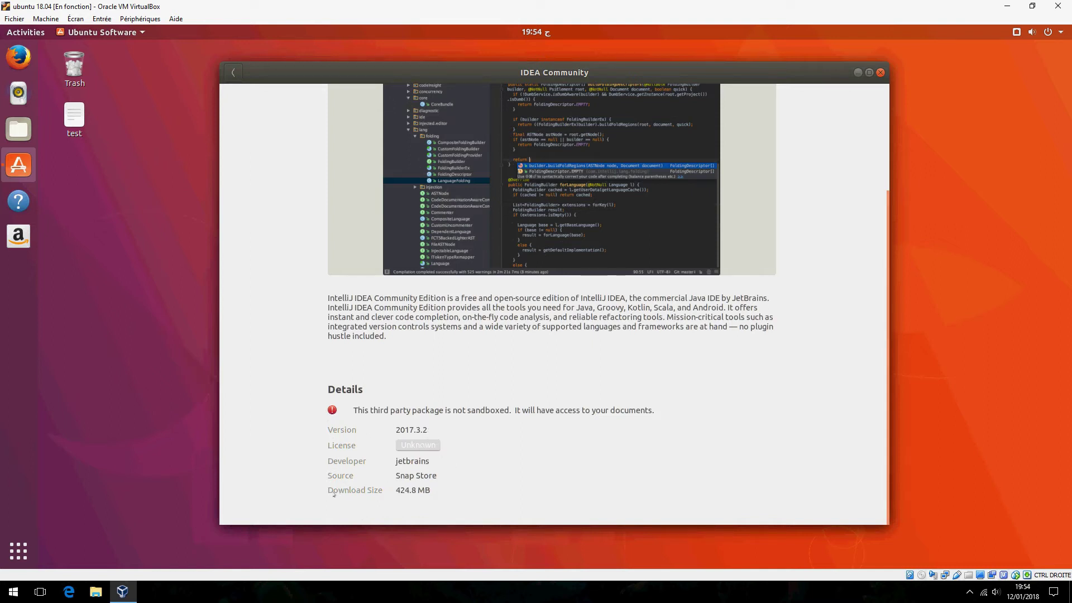
scroll(543, 484, "up", 5)
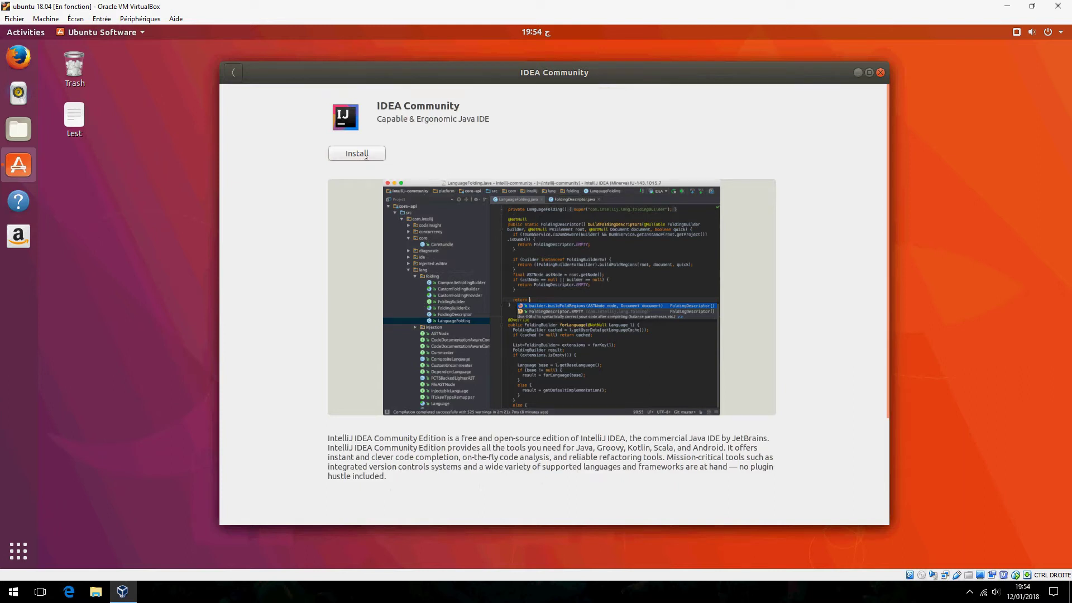
Step: Install IDEA Community, authorizing the installation with the account password
left_click(366, 156)
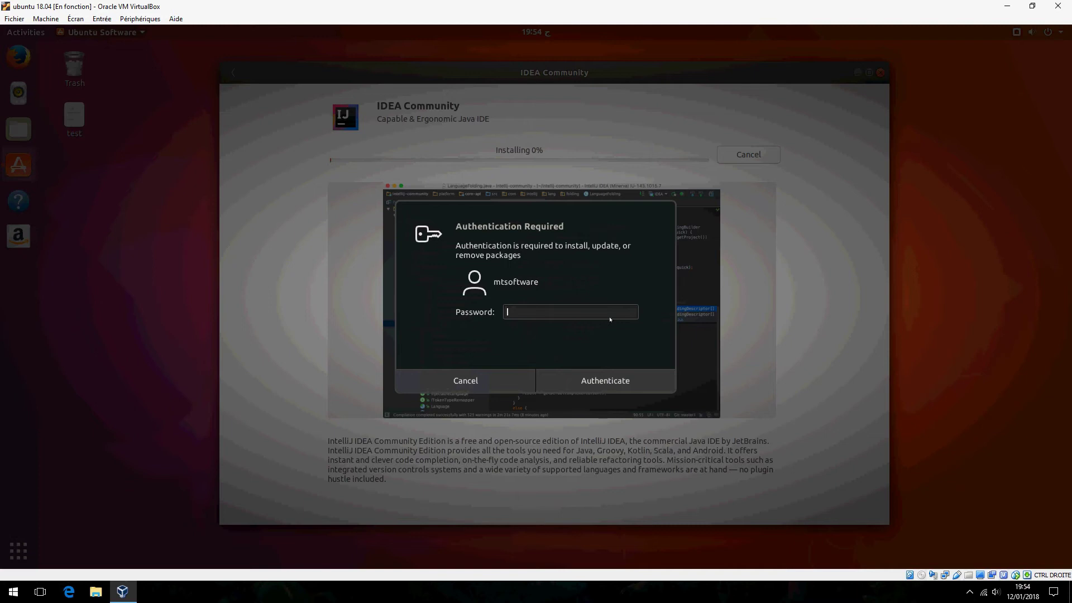
type("••••")
key("Return")
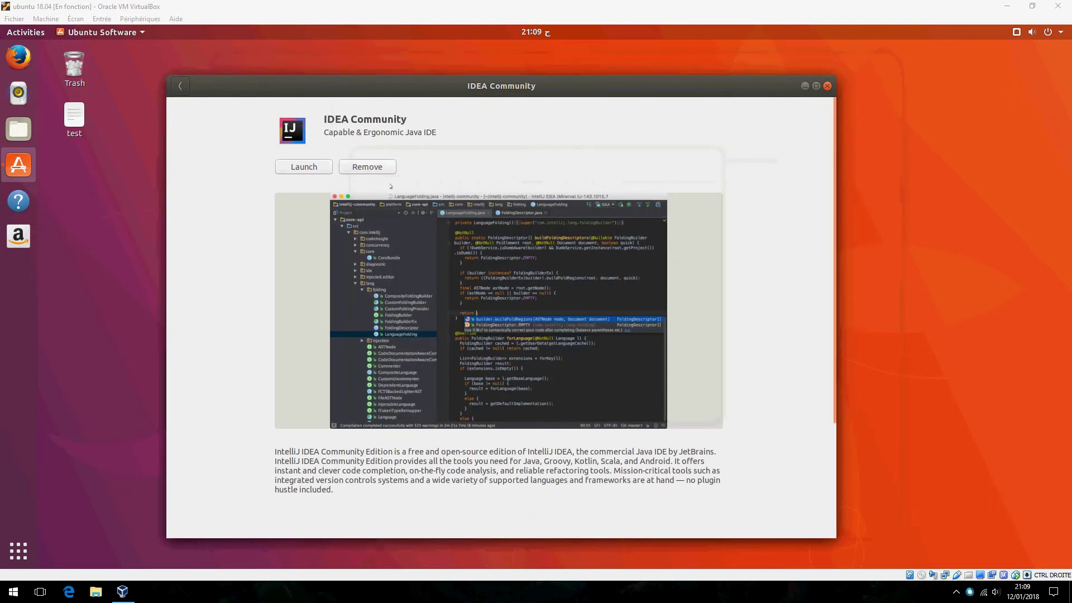
Step: Launch IDEA Community and switch to its starting IntelliJ IDEA window
left_click(305, 166)
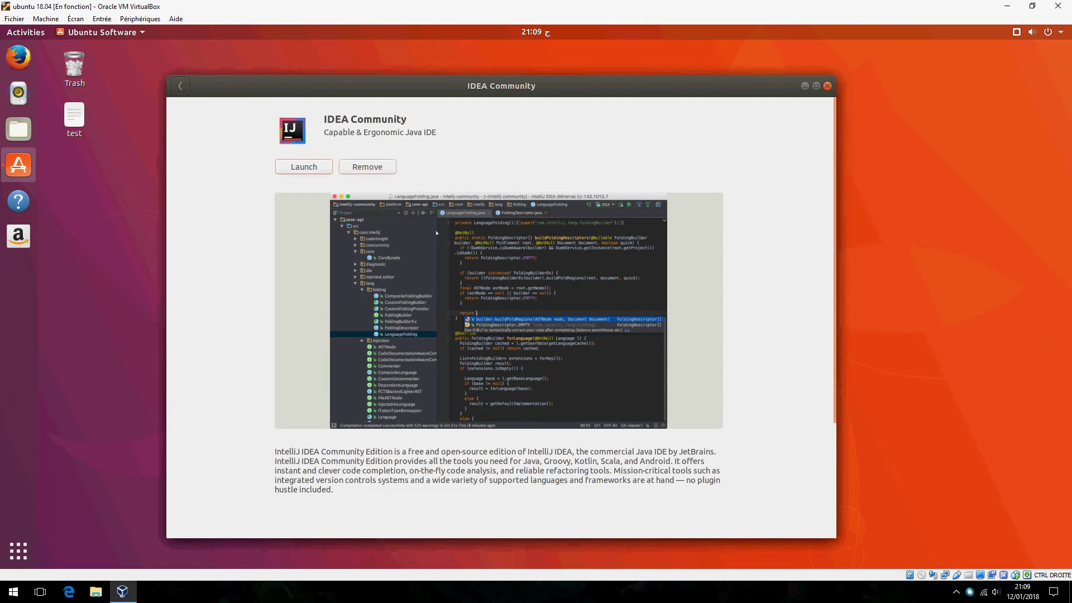
left_click(806, 86)
Step: Confirm Complete Installation, choose the GTK+ theme, and accept the default plugins
left_click(553, 344)
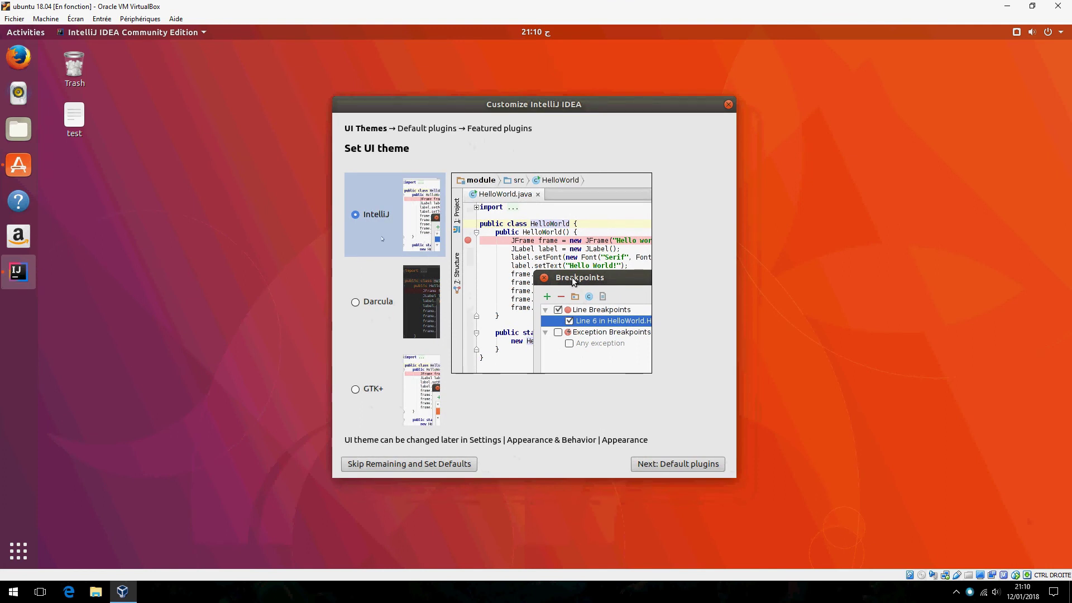
left_click(356, 389)
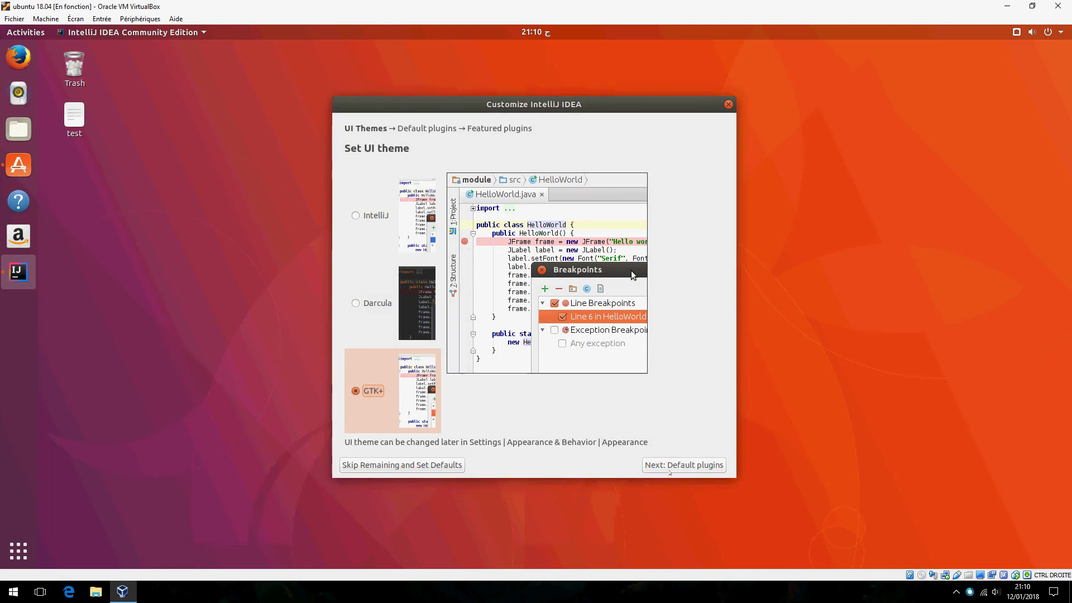
left_click(683, 465)
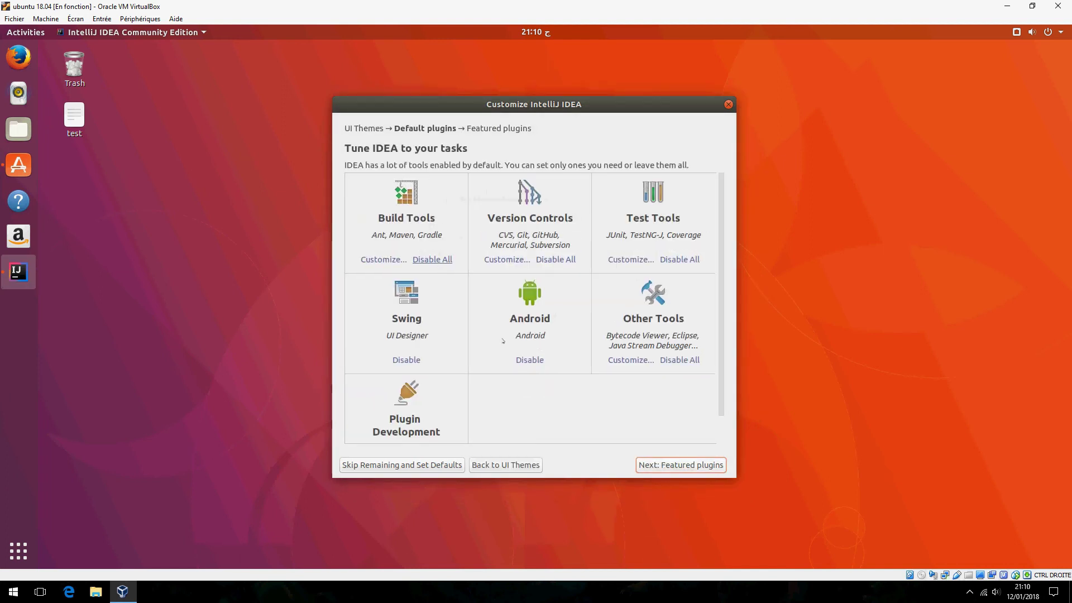
left_click(681, 465)
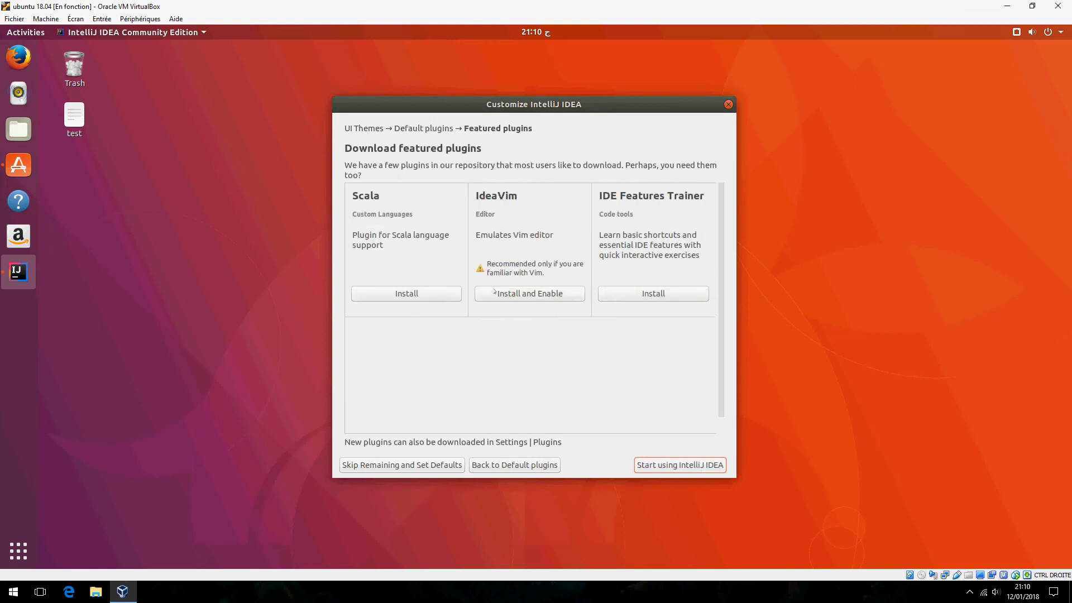
Step: Choose 'Start using IntelliJ IDEA' without installing Scala, IdeaVim or IDE Features Trainer
left_click(680, 466)
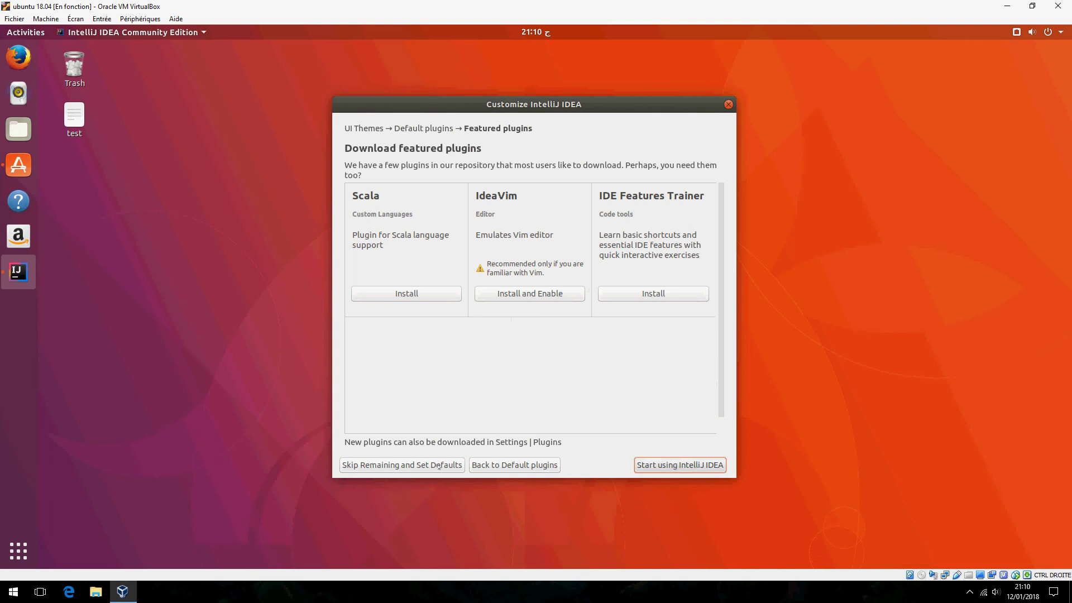